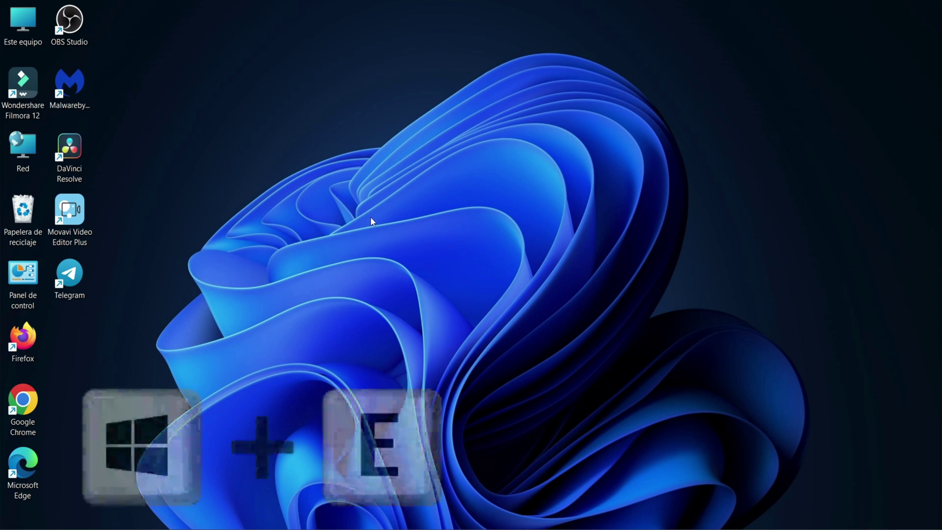
Open the system protection settings in System Properties, starting from the properties of Este equipo in File Explorer
key(super+e)
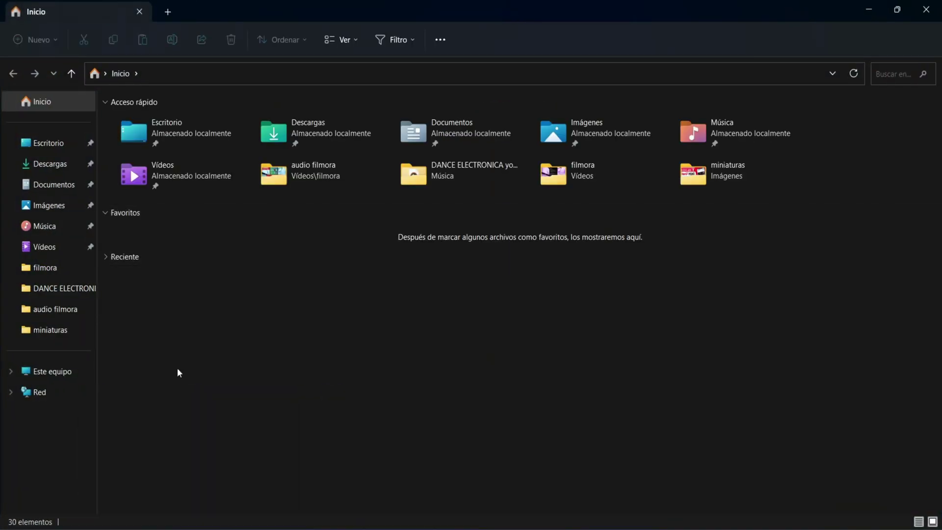
right_click(63, 376)
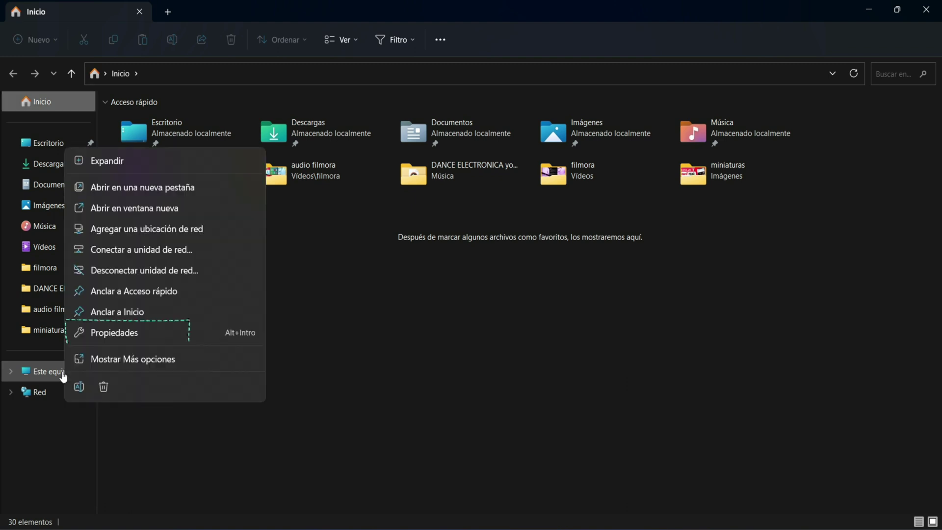
click(114, 332)
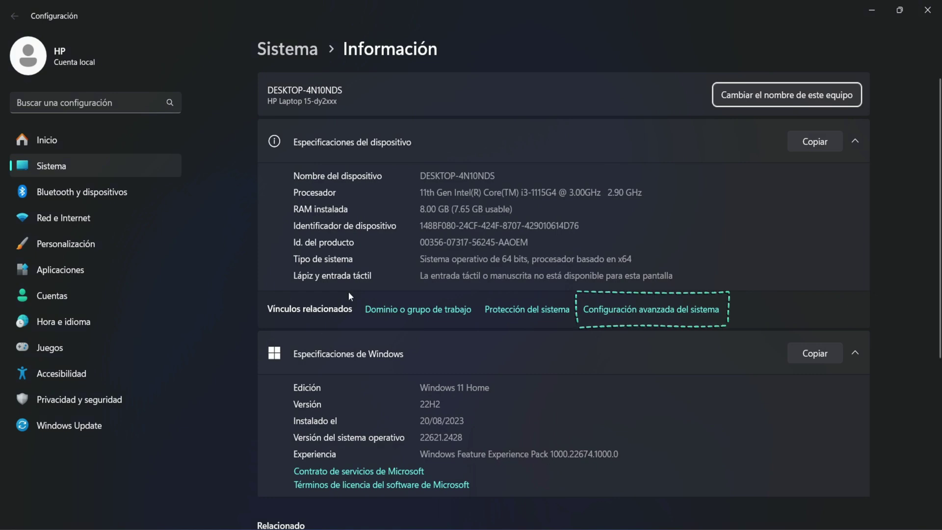
click(654, 315)
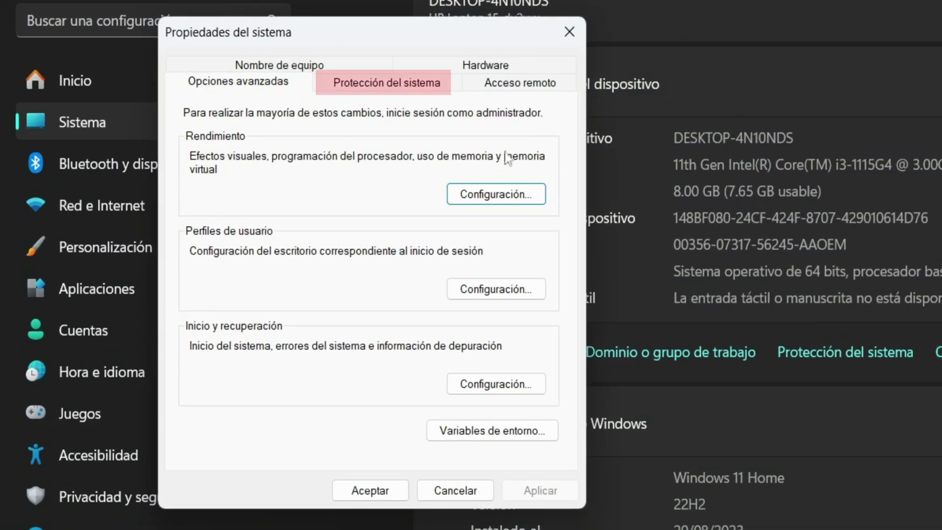
click(394, 87)
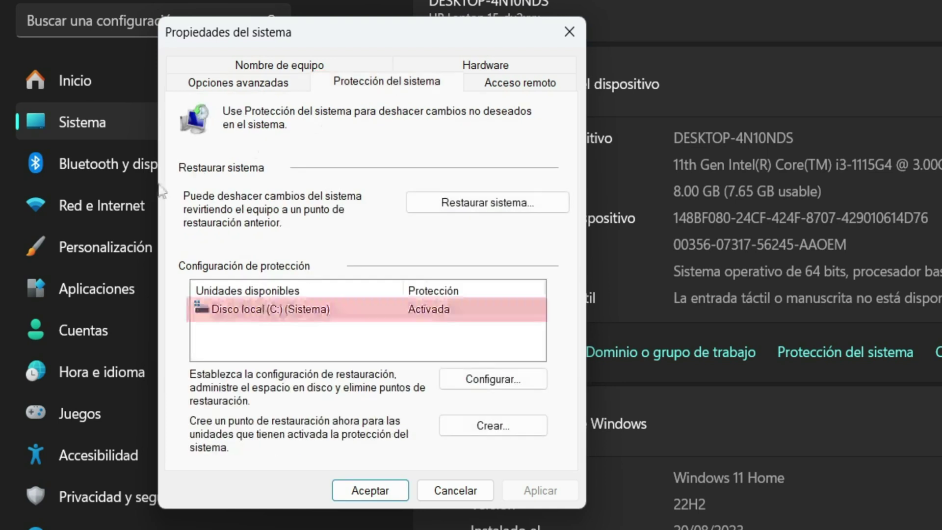
Disable system protection for Disco local (C:), confirm the removal of its restore points, and close the open system windows
click(256, 316)
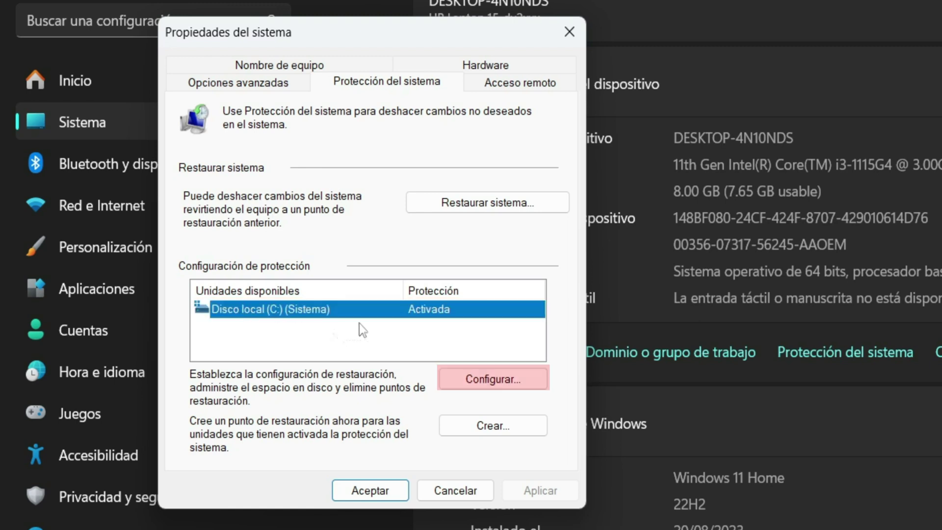
click(480, 382)
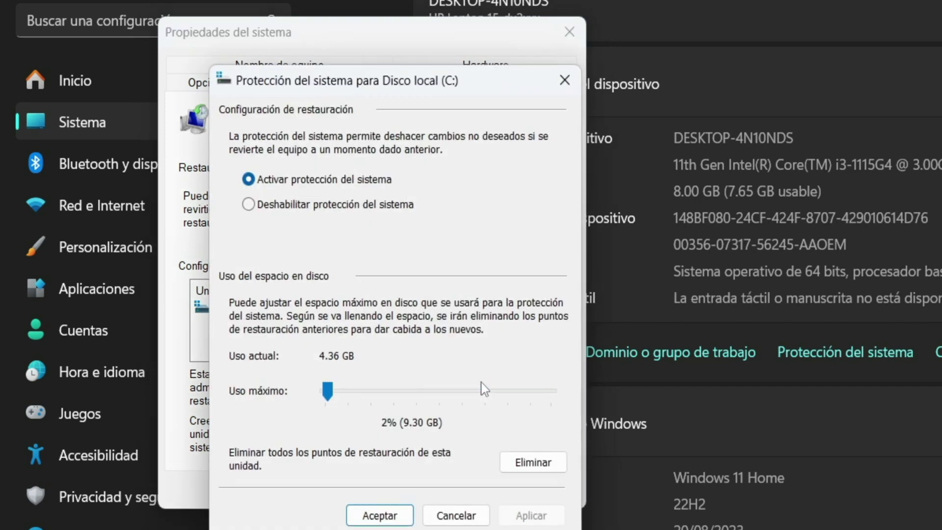
click(248, 204)
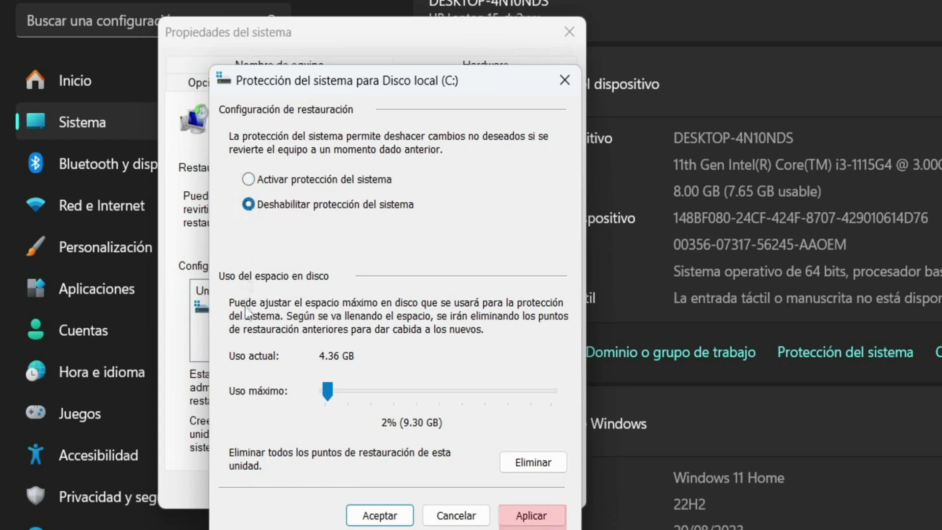
click(533, 516)
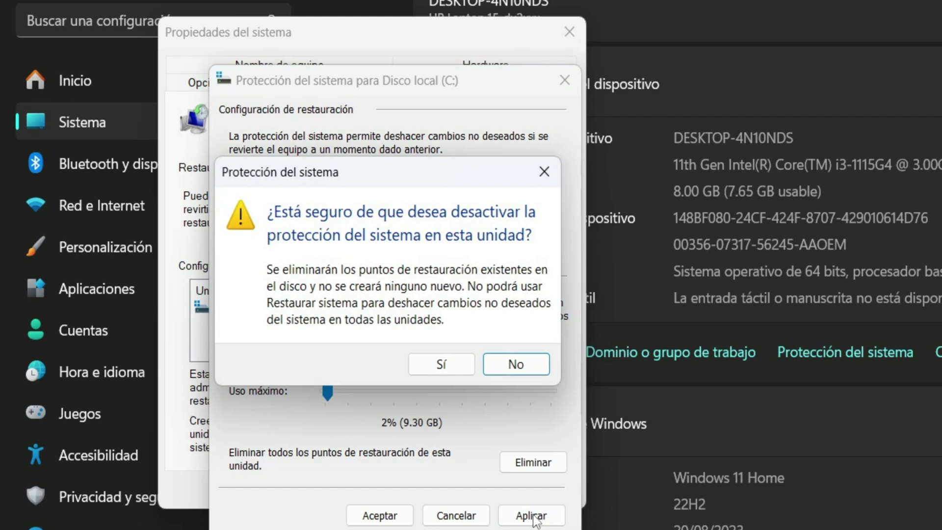
click(441, 365)
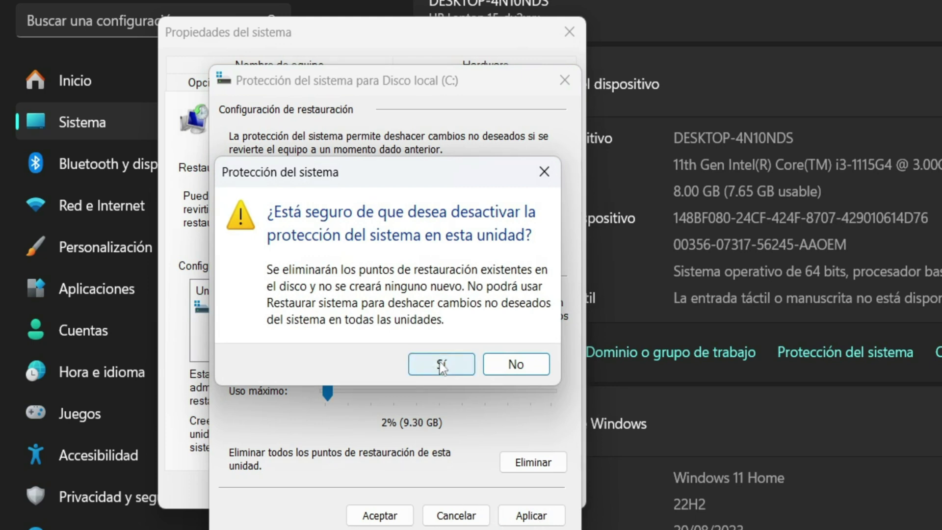
click(386, 514)
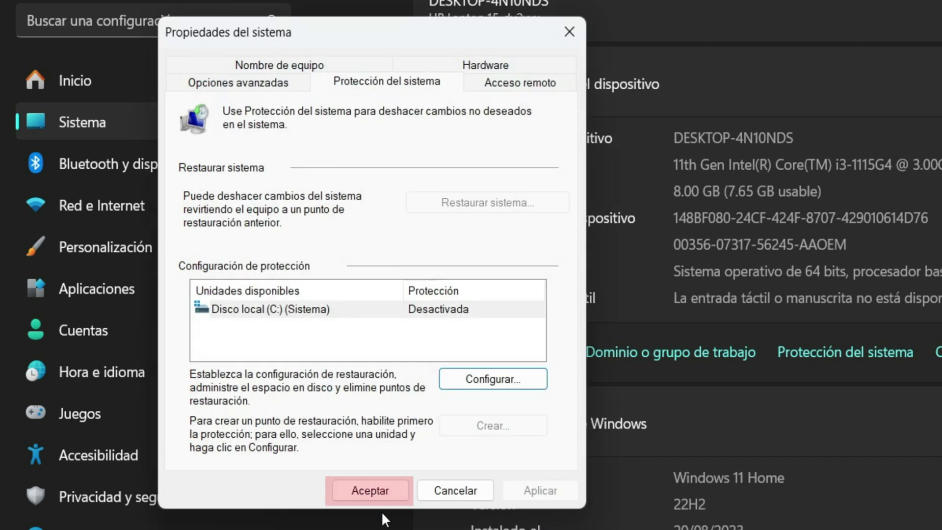
click(372, 491)
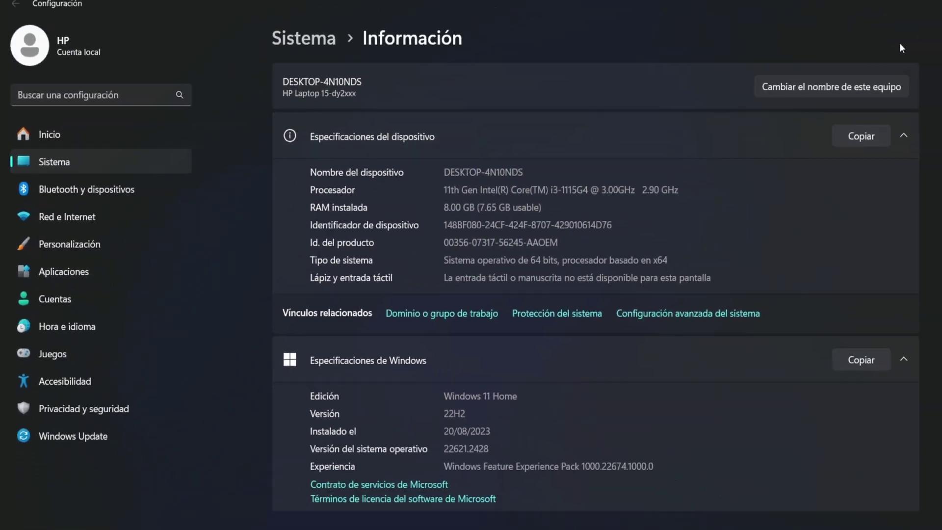
click(920, 12)
click(920, 12)
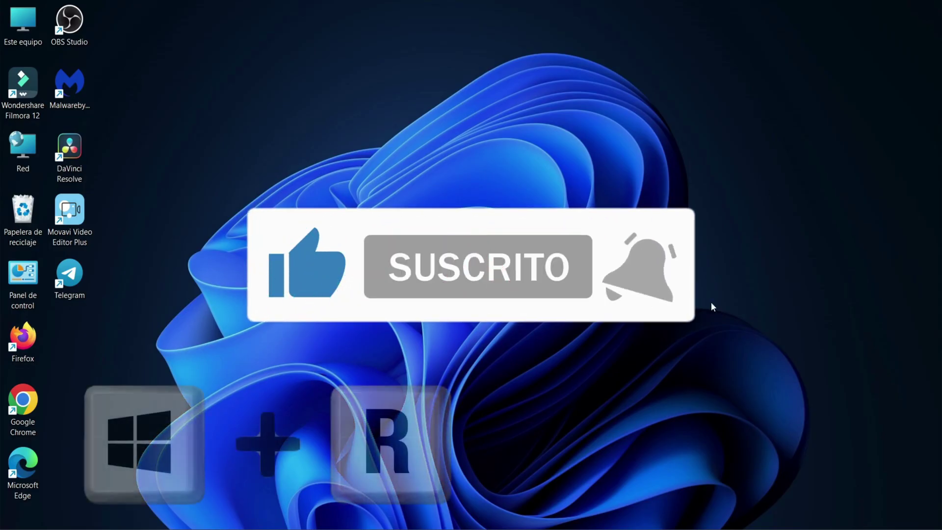
Open the Registry Editor by running regedit
key(super+r)
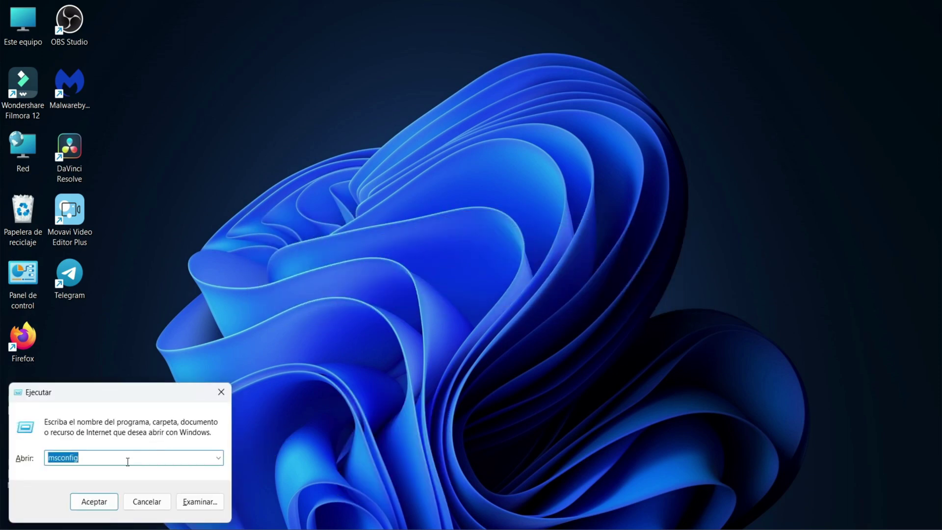
click(102, 458)
key(ctrl+a)
key(BackSpace)
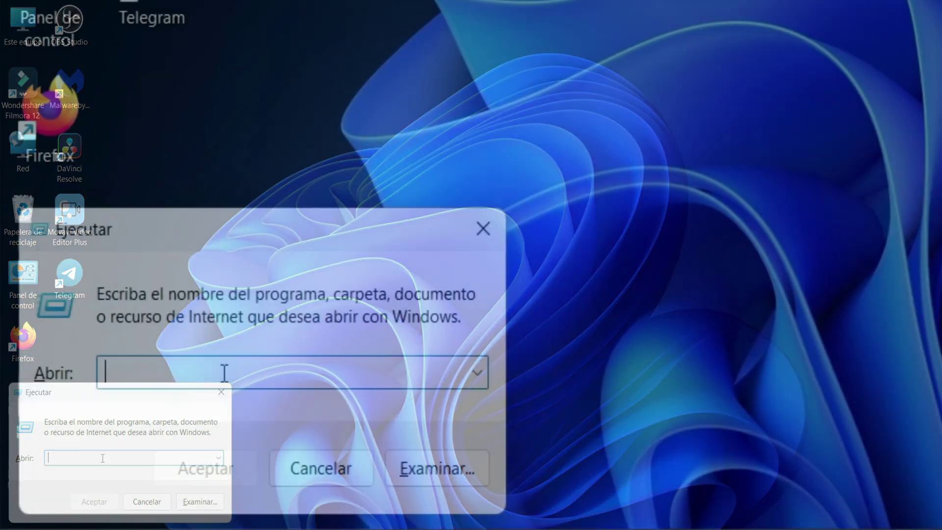
text(re)
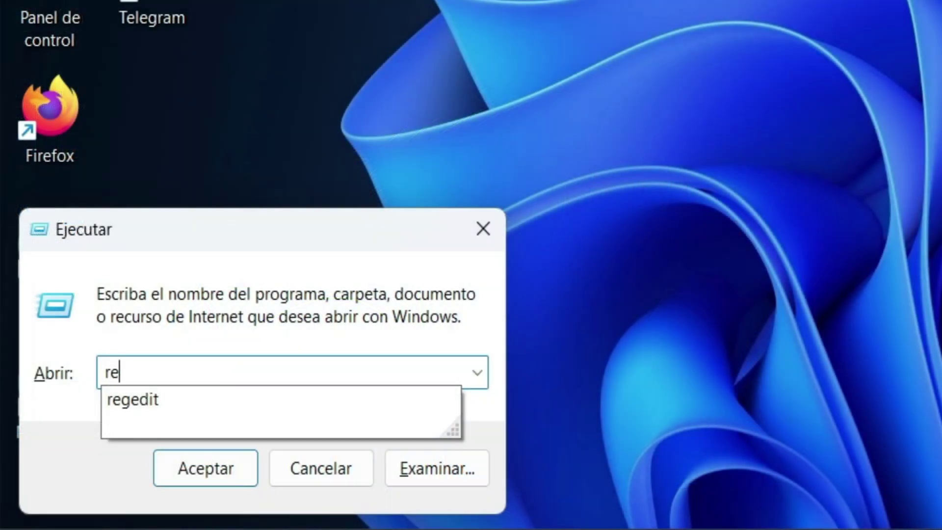
text(ge)
click(149, 401)
click(185, 371)
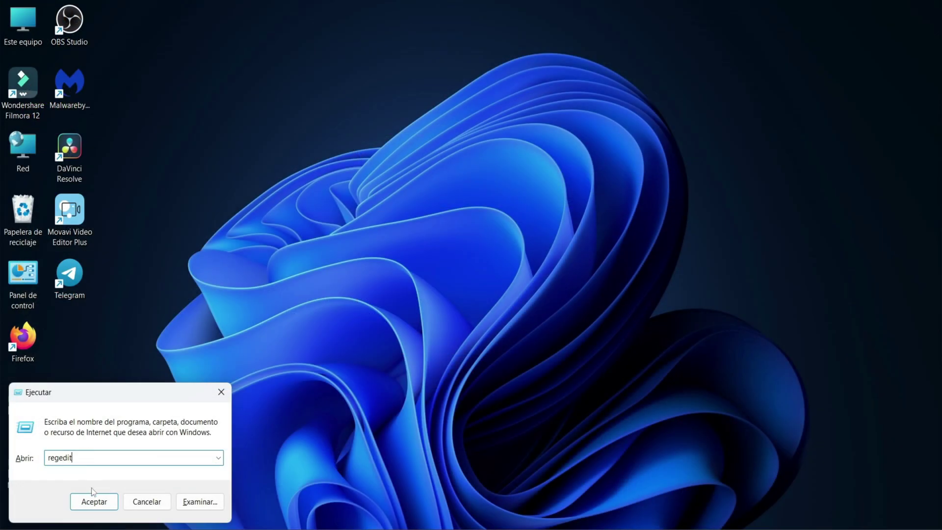
click(94, 493)
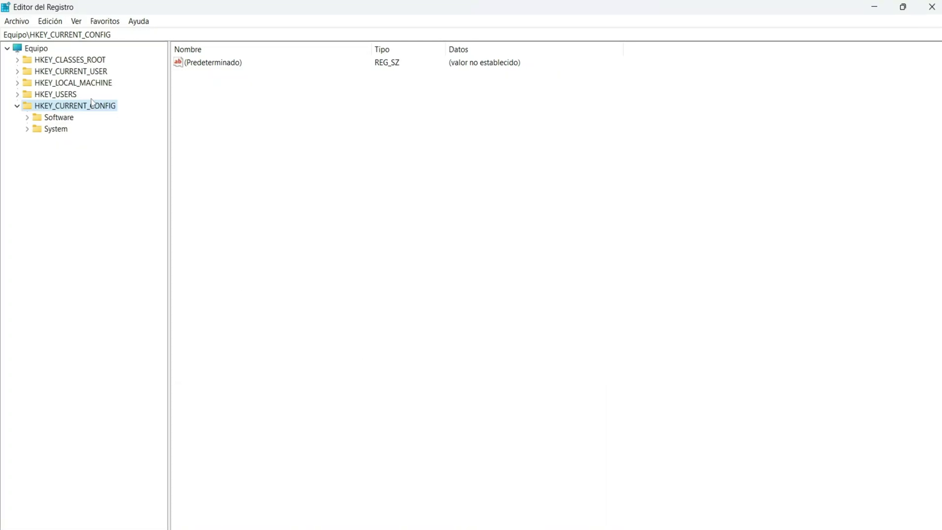
Expand the registry tree down to HKEY_CURRENT_USER\Software\Microsoft
click(81, 75)
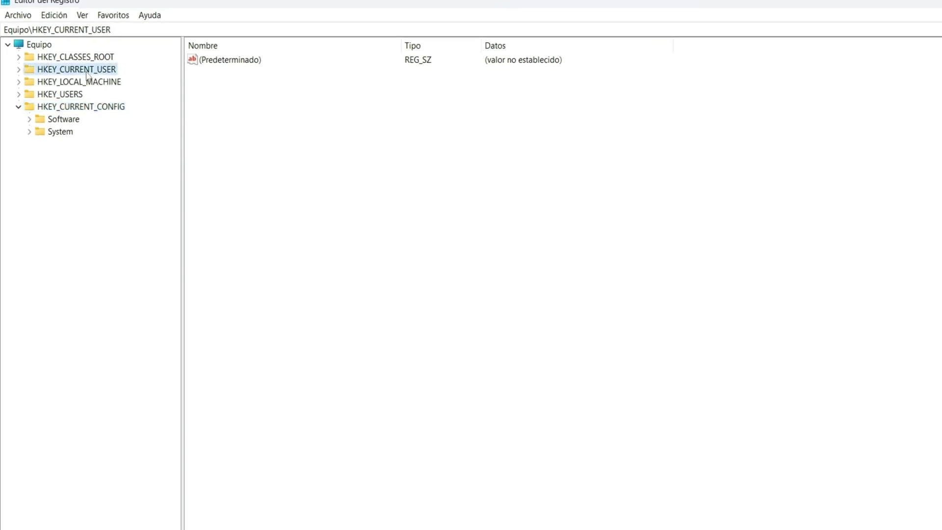
click(19, 69)
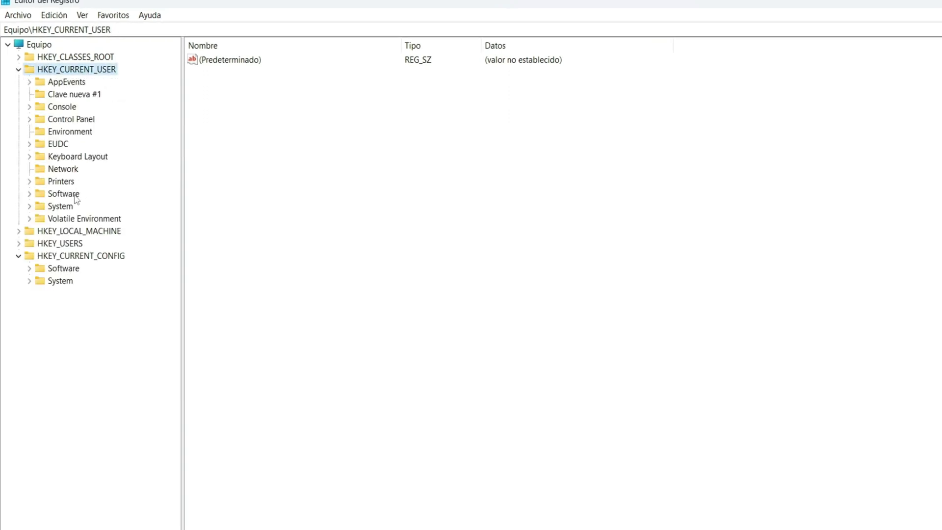
click(58, 196)
click(30, 195)
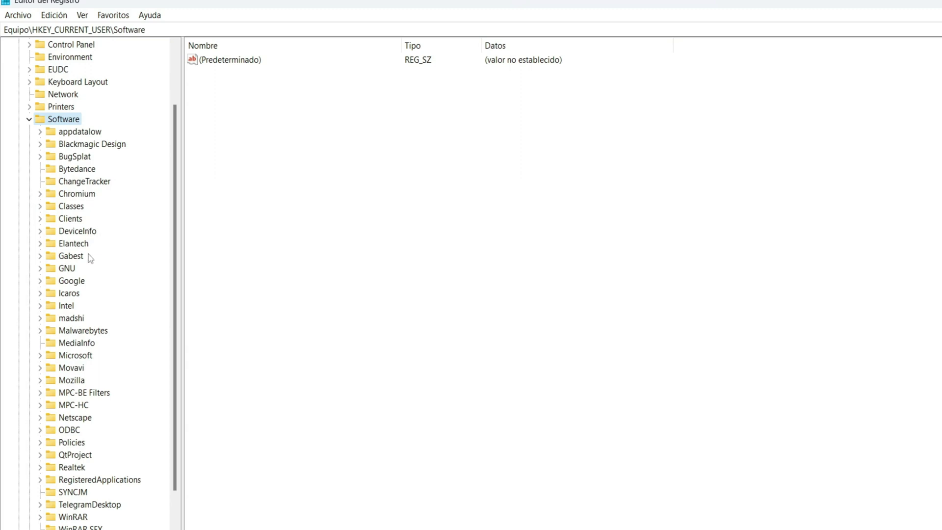
click(74, 355)
click(39, 356)
Open the Windows\CurrentVersion\Run key under Microsoft and examine its startup values
scroll(40, 359, down, 16)
click(60, 346)
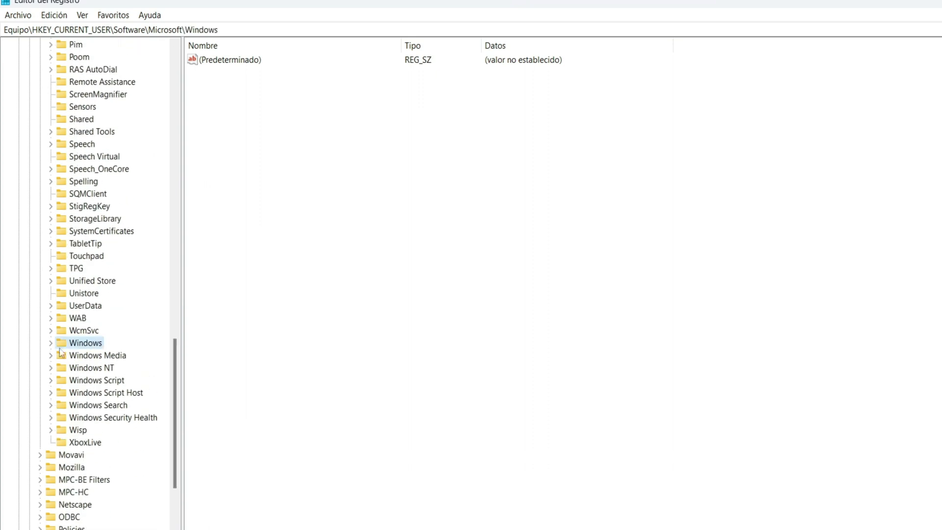
click(50, 344)
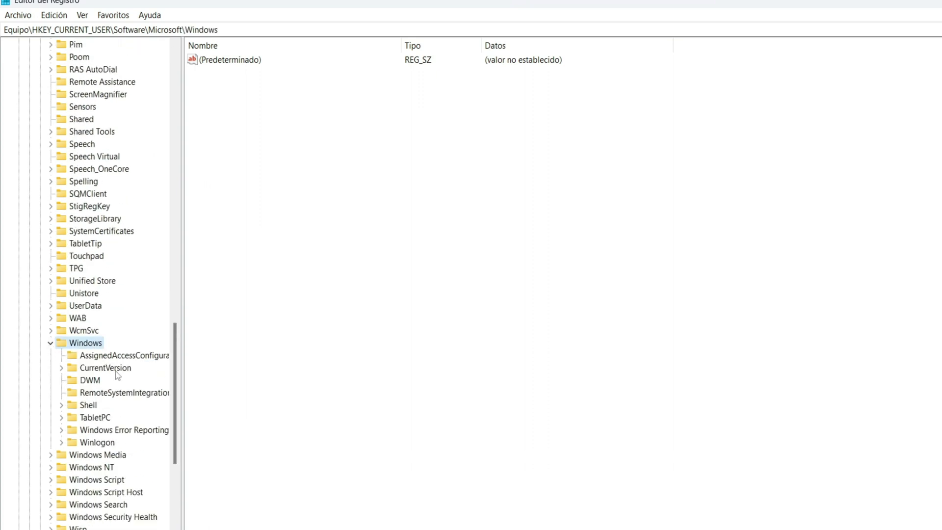
click(101, 376)
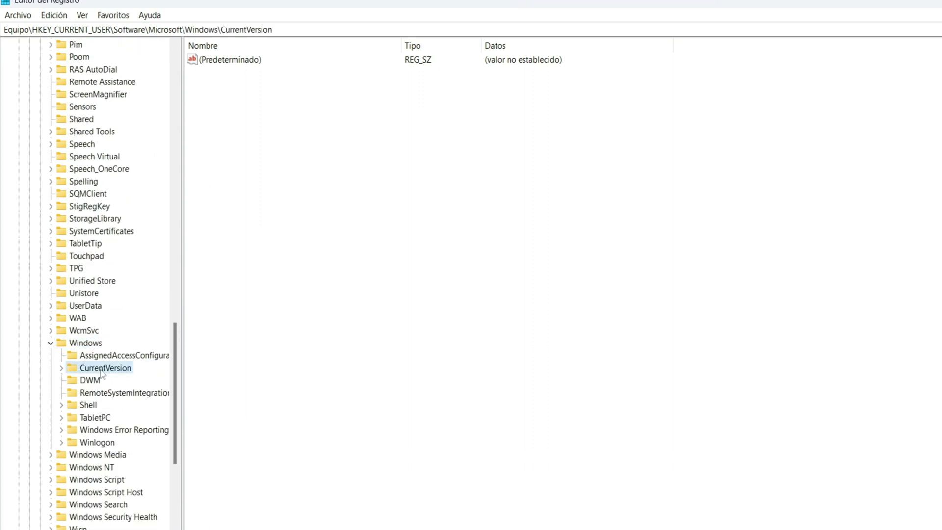
click(61, 368)
scroll(180, 330, down, 3)
scroll(180, 329, down, 4)
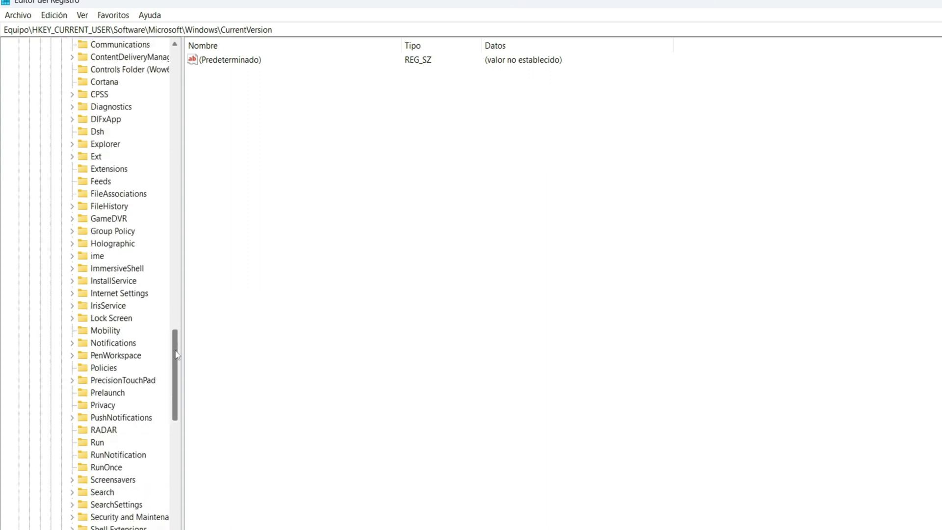
click(103, 420)
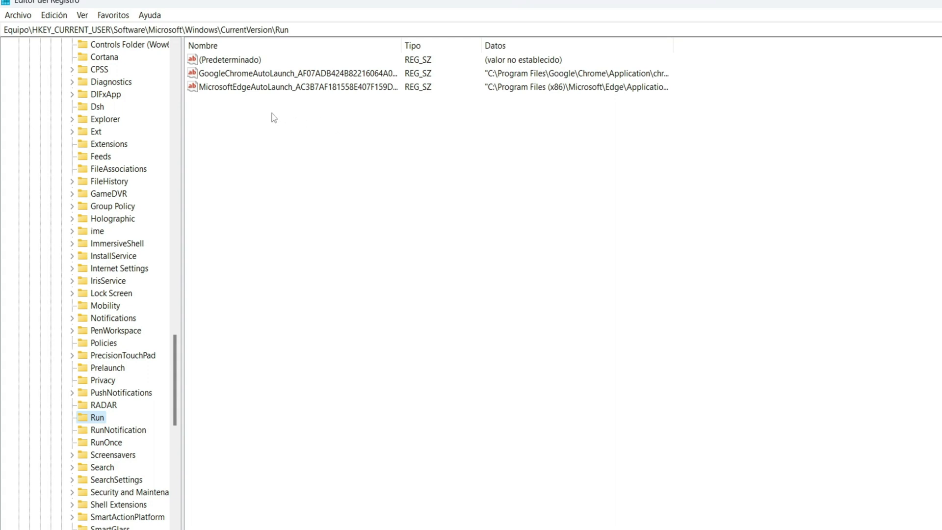
drag(274, 83, 390, 122)
click(223, 64)
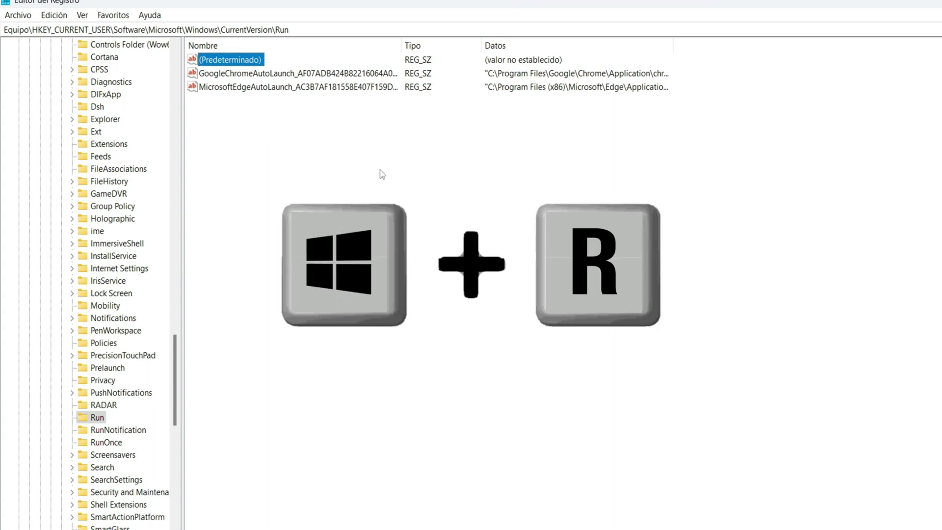
Run msconfig and open Task Manager's startup apps list from the Windows startup settings
key(super+r)
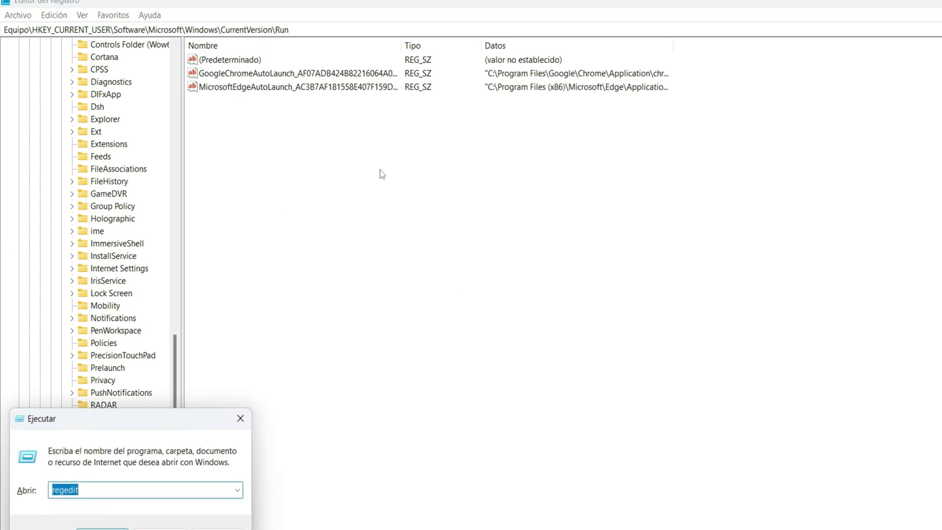
click(86, 490)
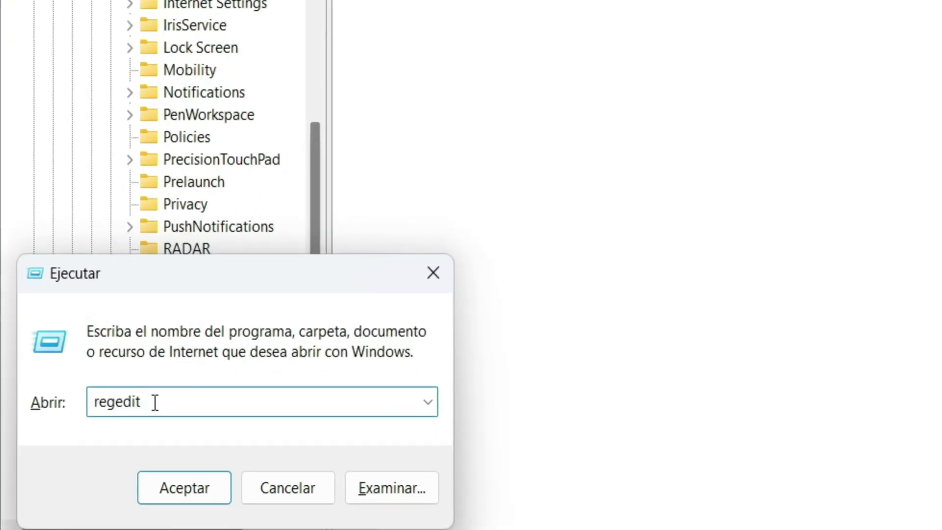
key(BackSpace)
key(BackSpace)
key(BackSpace)
key(BackSpace)
key(BackSpace)
key(BackSpace)
key(BackSpace)
text(msc)
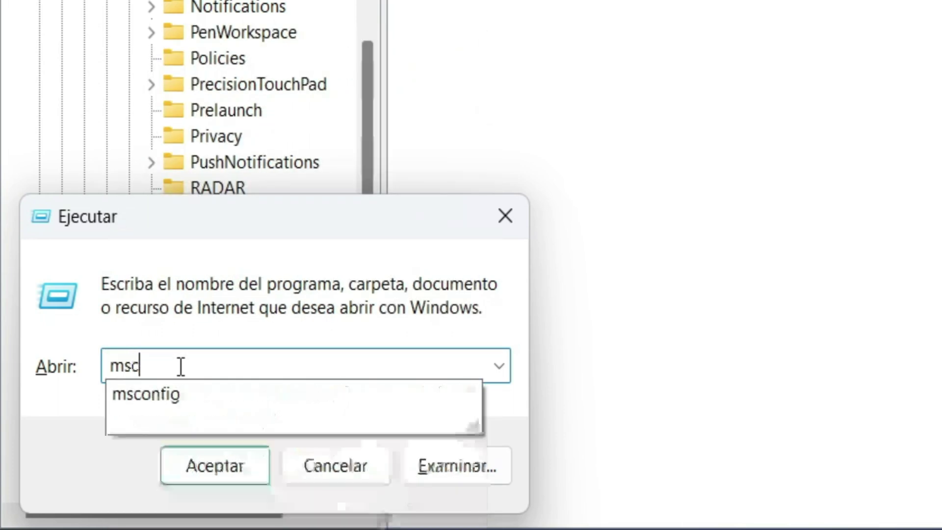
click(193, 391)
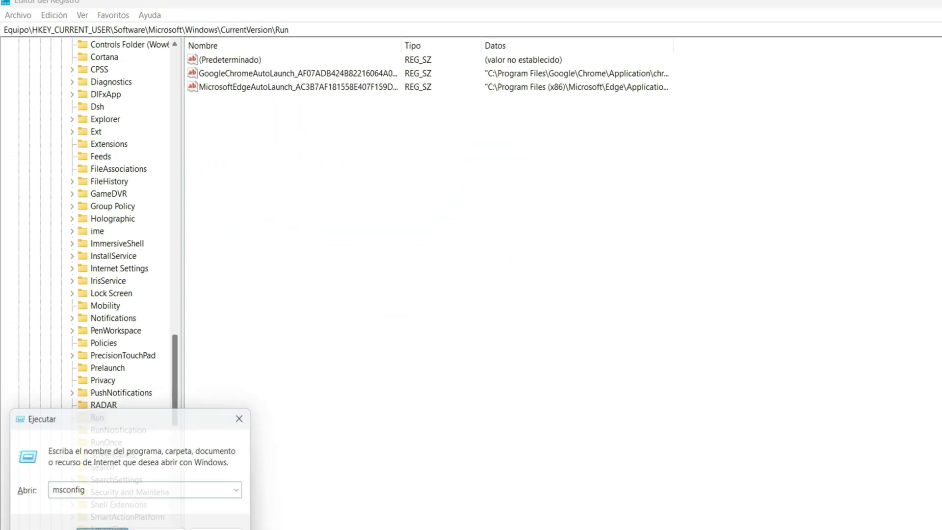
key(Return)
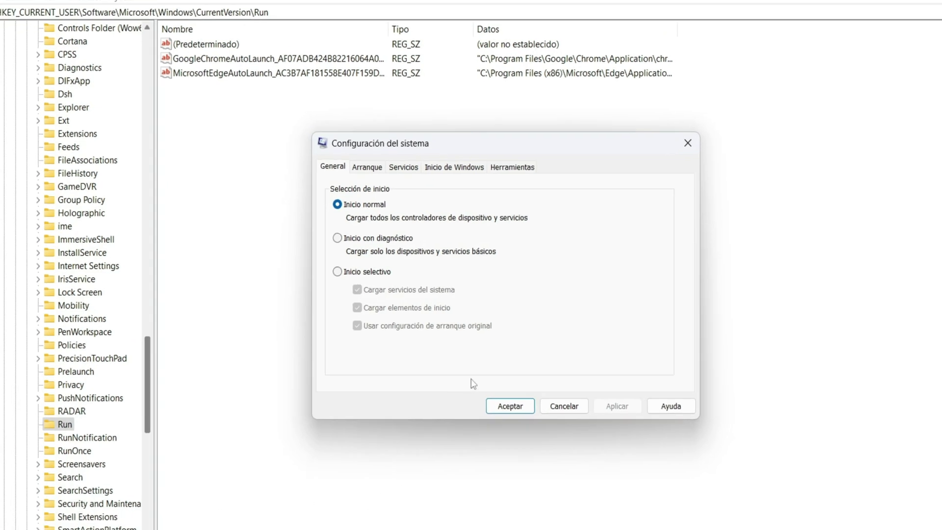
click(404, 137)
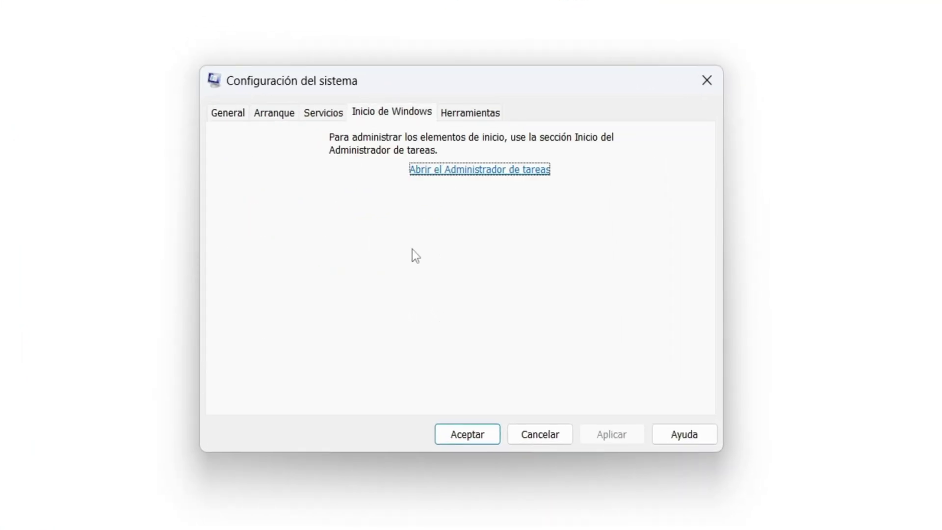
click(449, 169)
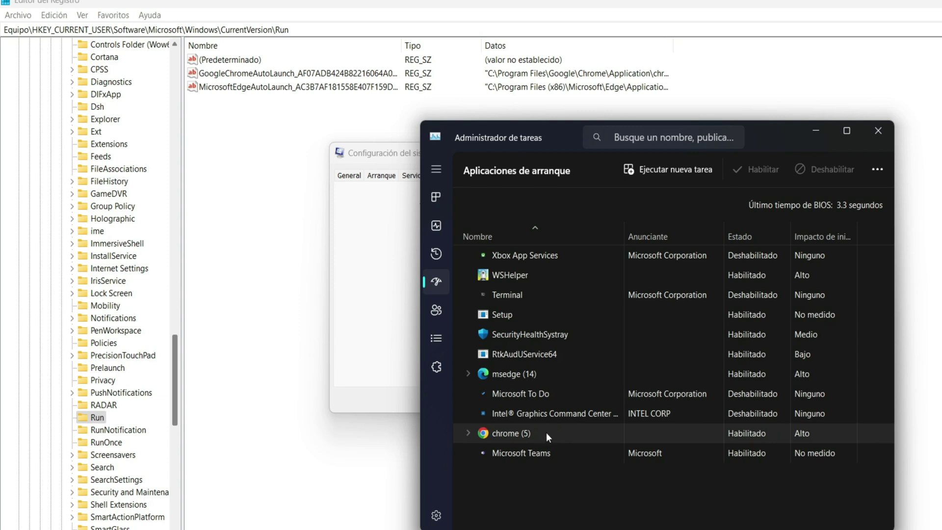
Delete the GoogleChromeAutoLaunch value from the Run key and check the startup apps list in Task Manager
click(214, 79)
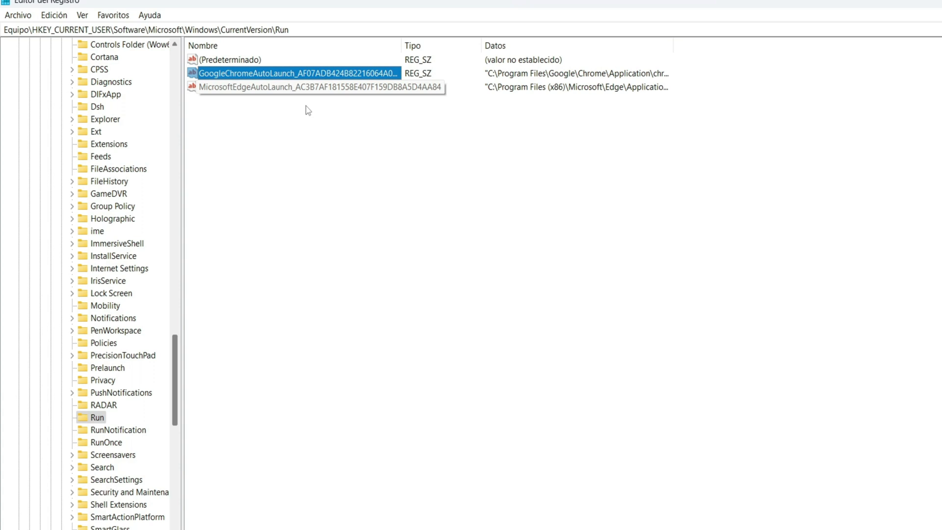
right_click(299, 74)
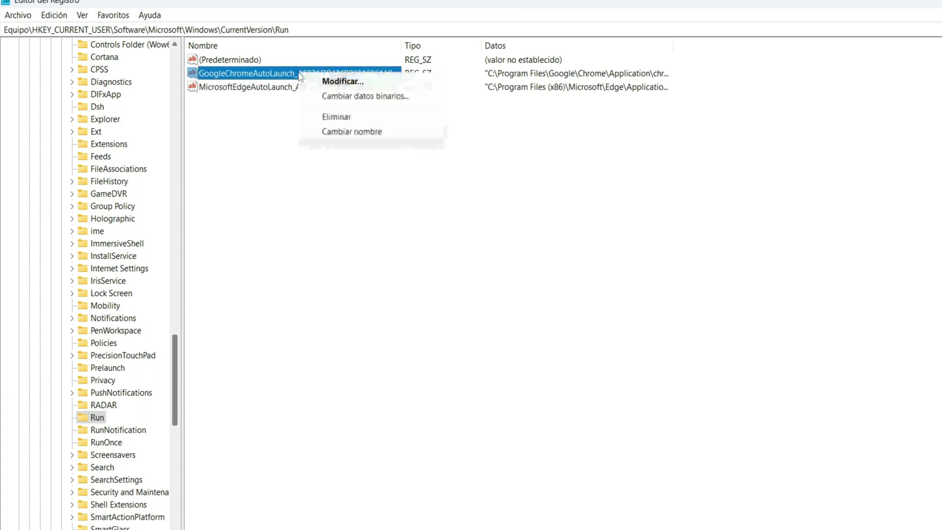
click(353, 120)
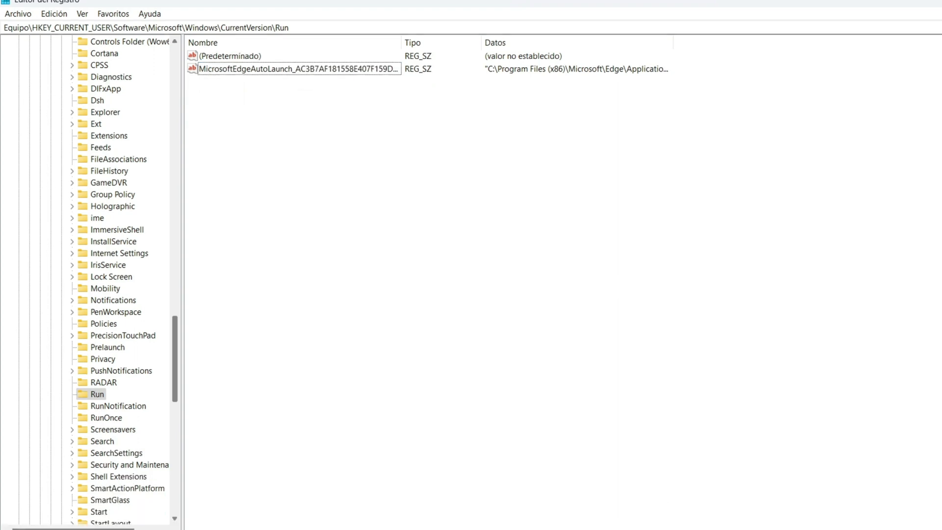
click(715, 467)
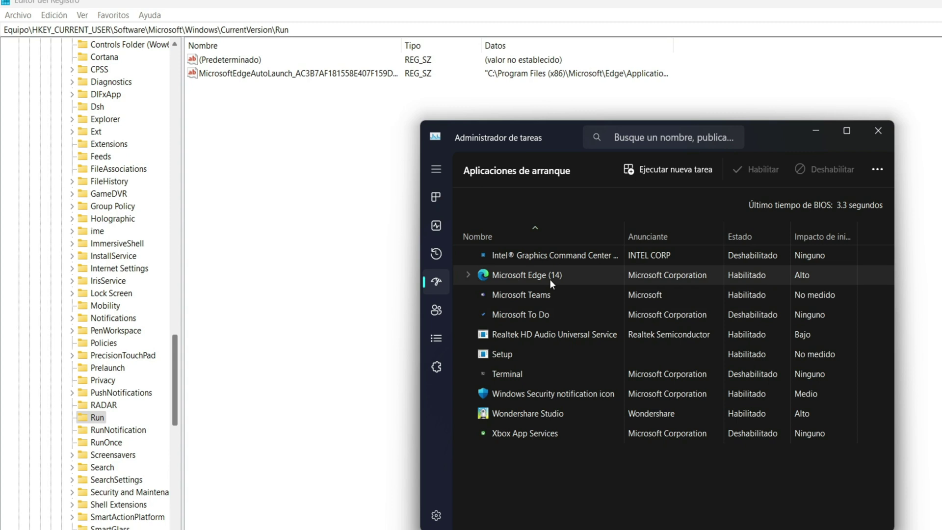
Delete the MicrosoftEdgeAutoLaunch value from the Run key, and close Task Manager and System Configuration
click(260, 79)
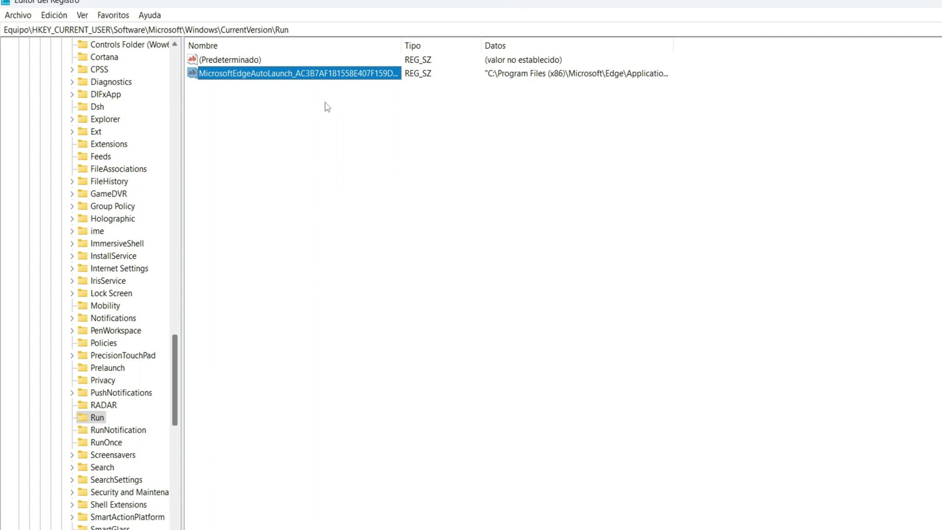
right_click(292, 75)
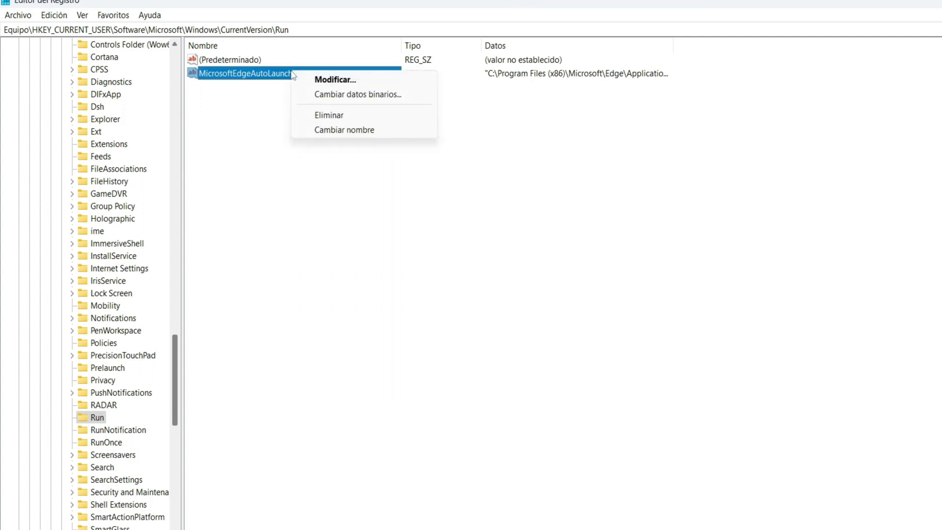
click(328, 116)
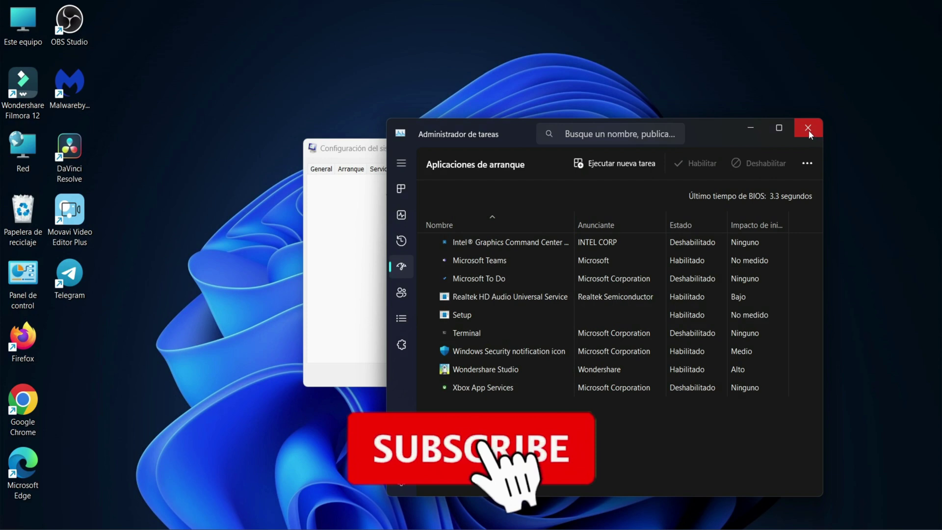
click(810, 130)
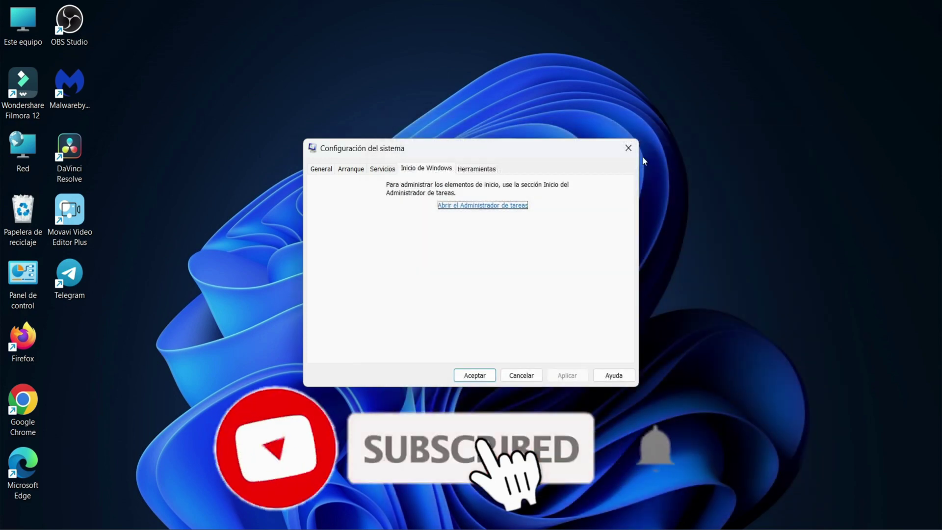
click(630, 146)
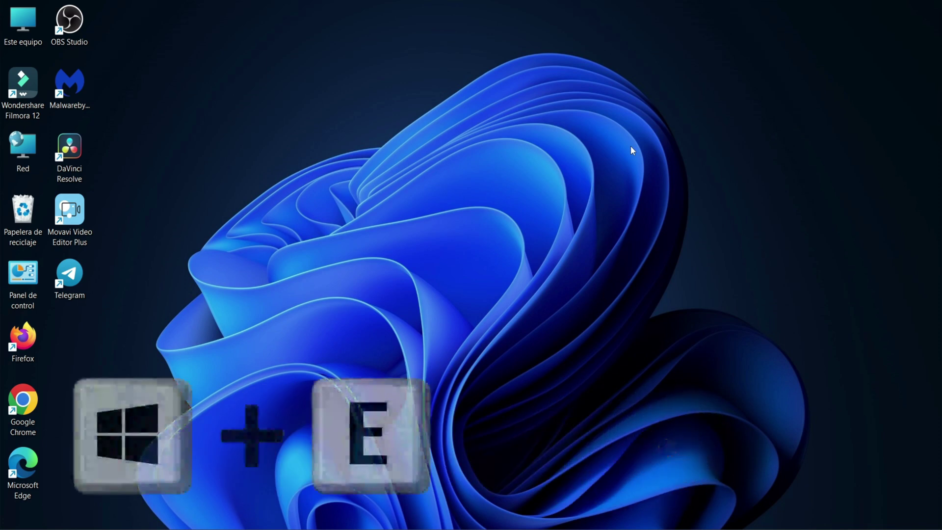
Open File Explorer and reach the advanced system settings through the properties of Este equipo
key(super+e)
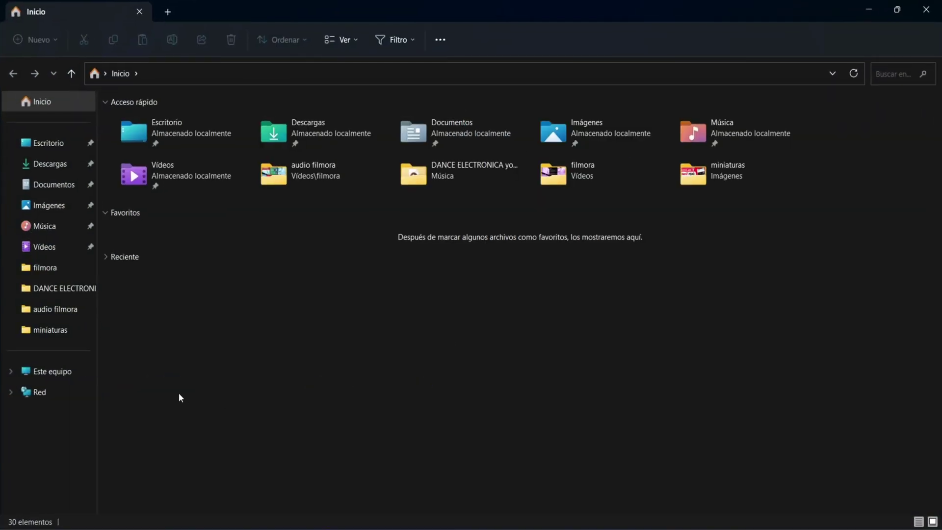
right_click(70, 377)
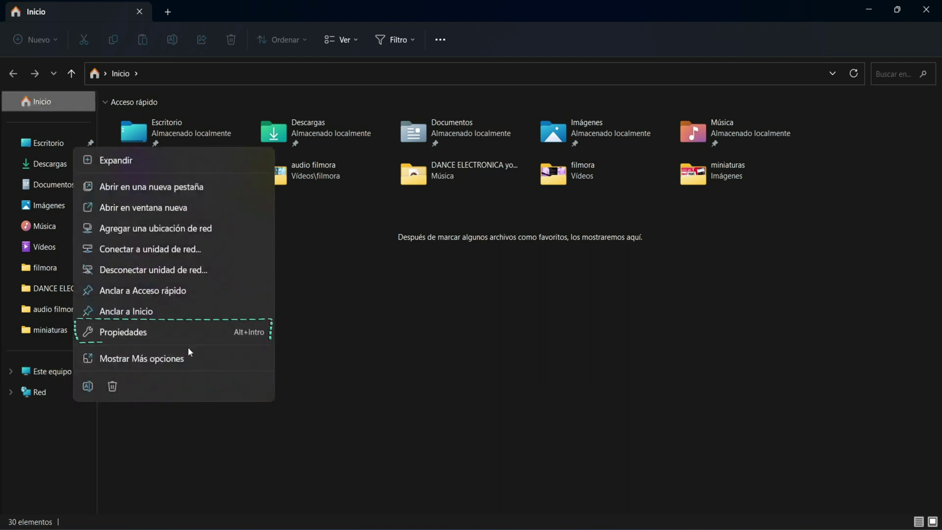
click(165, 329)
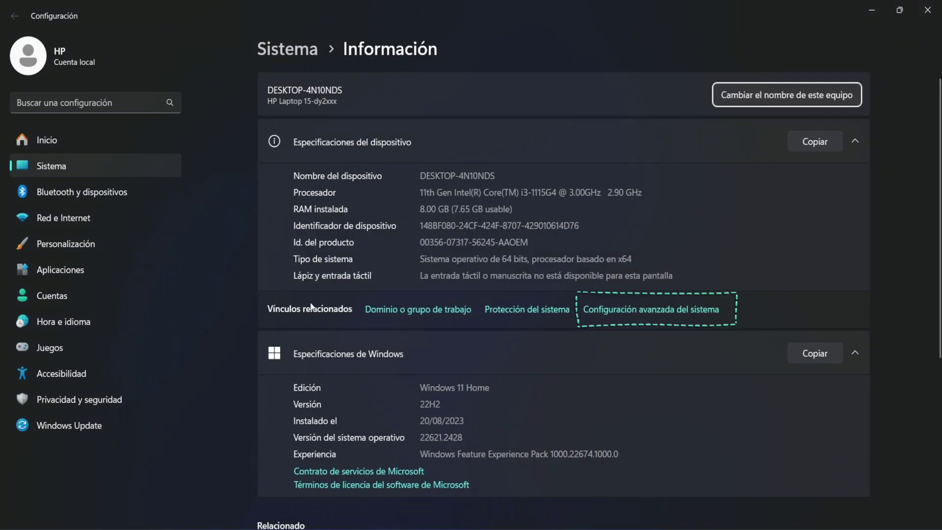
click(652, 310)
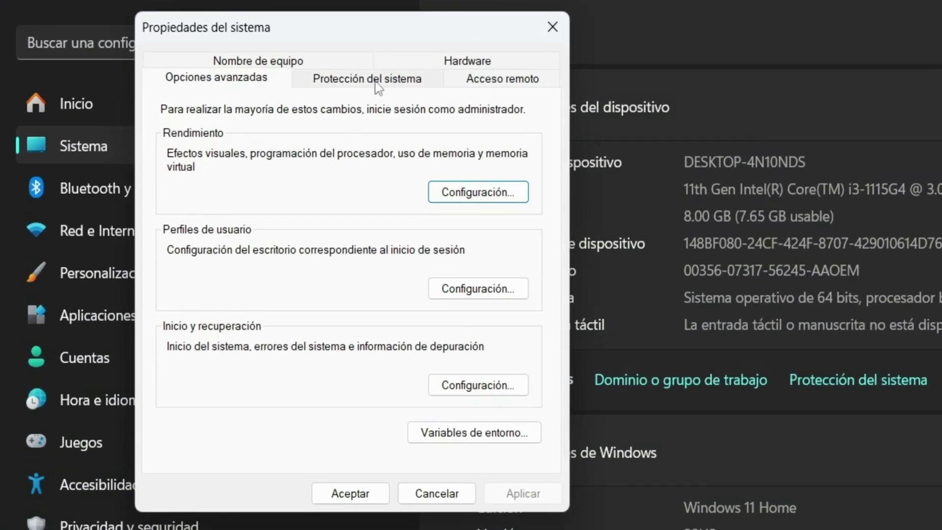
Activate system protection for Disco local (C:), and close the Settings and File Explorer windows
click(376, 88)
click(245, 311)
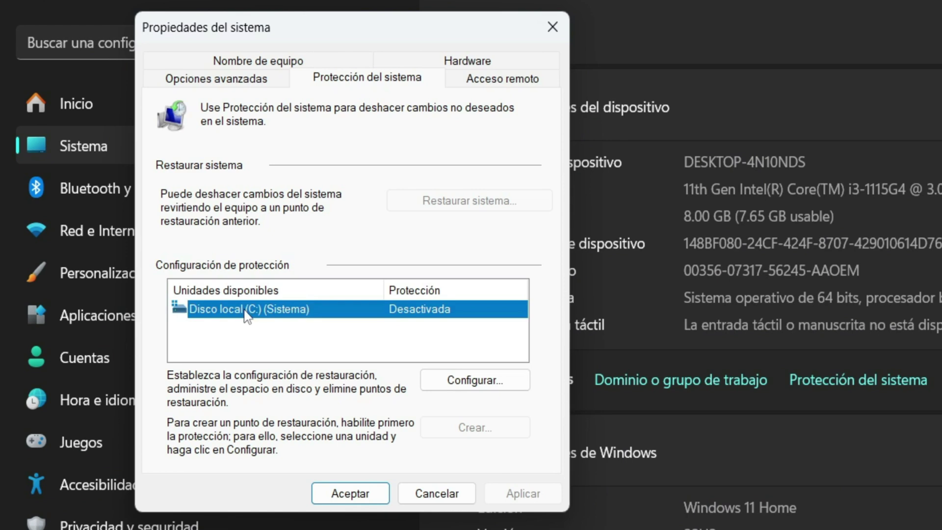
click(478, 379)
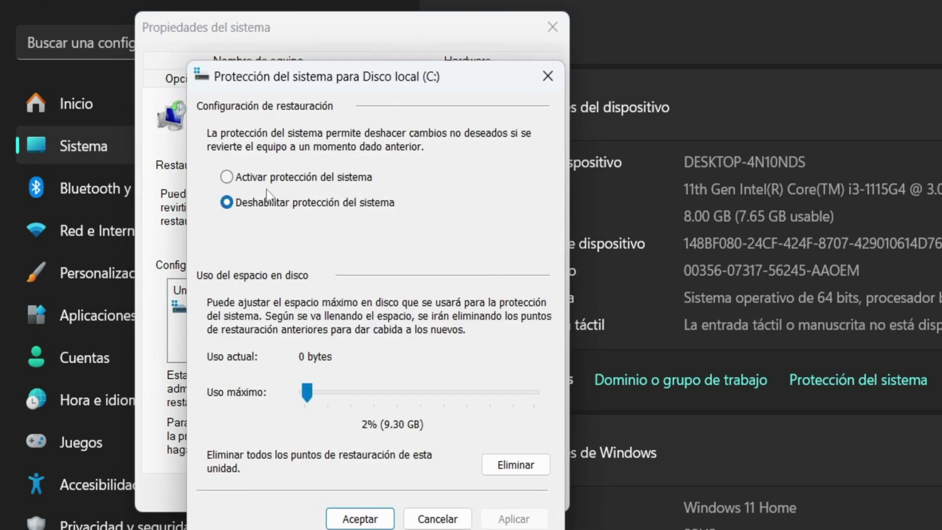
click(227, 178)
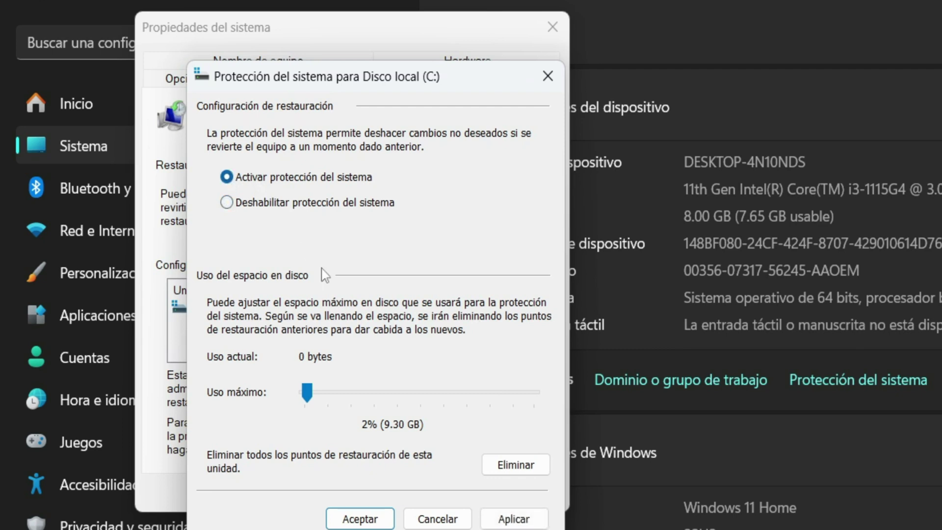
click(511, 517)
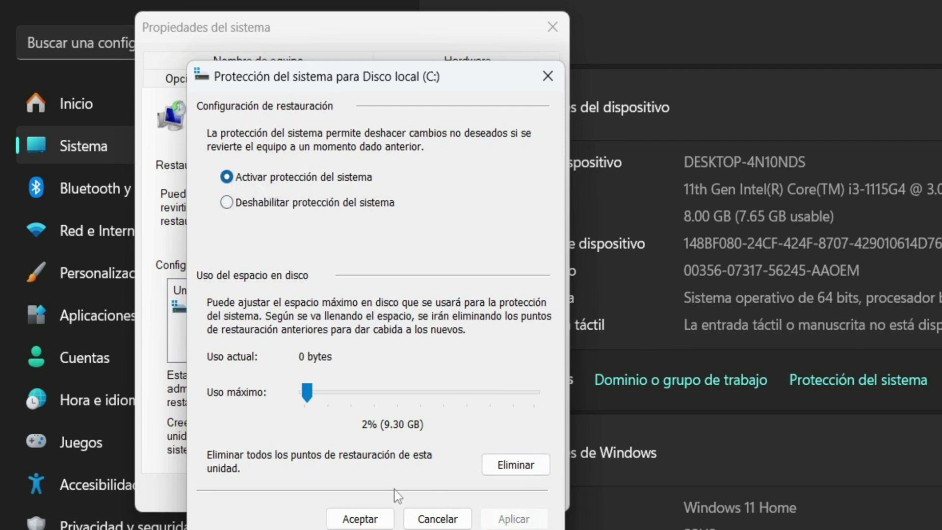
click(368, 520)
click(353, 499)
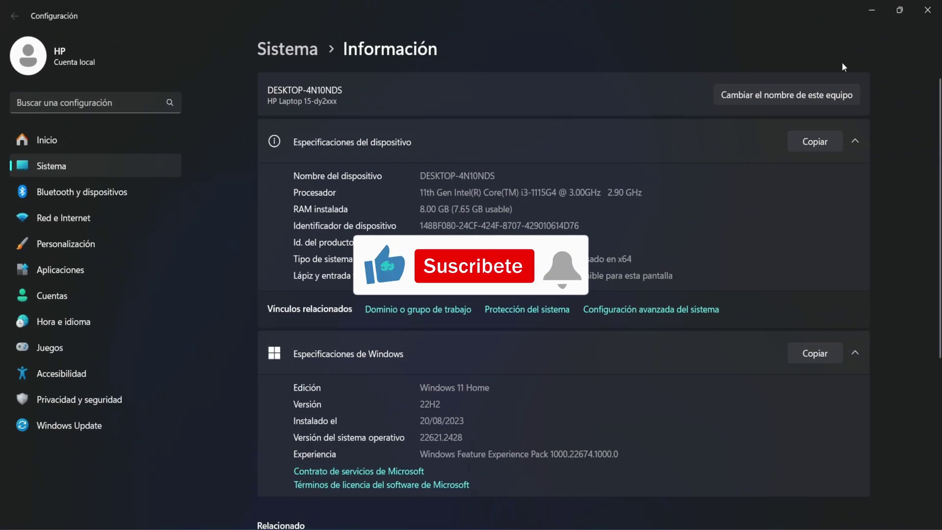
click(927, 10)
click(926, 11)
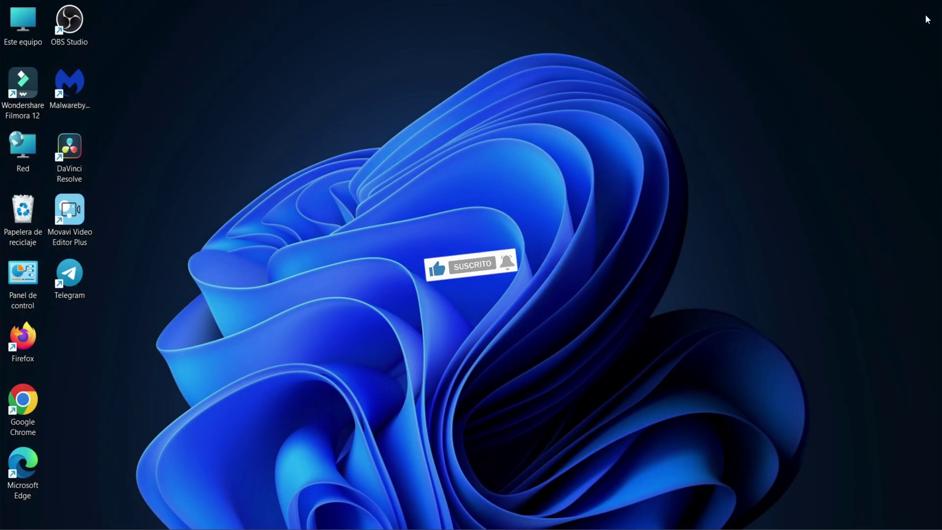